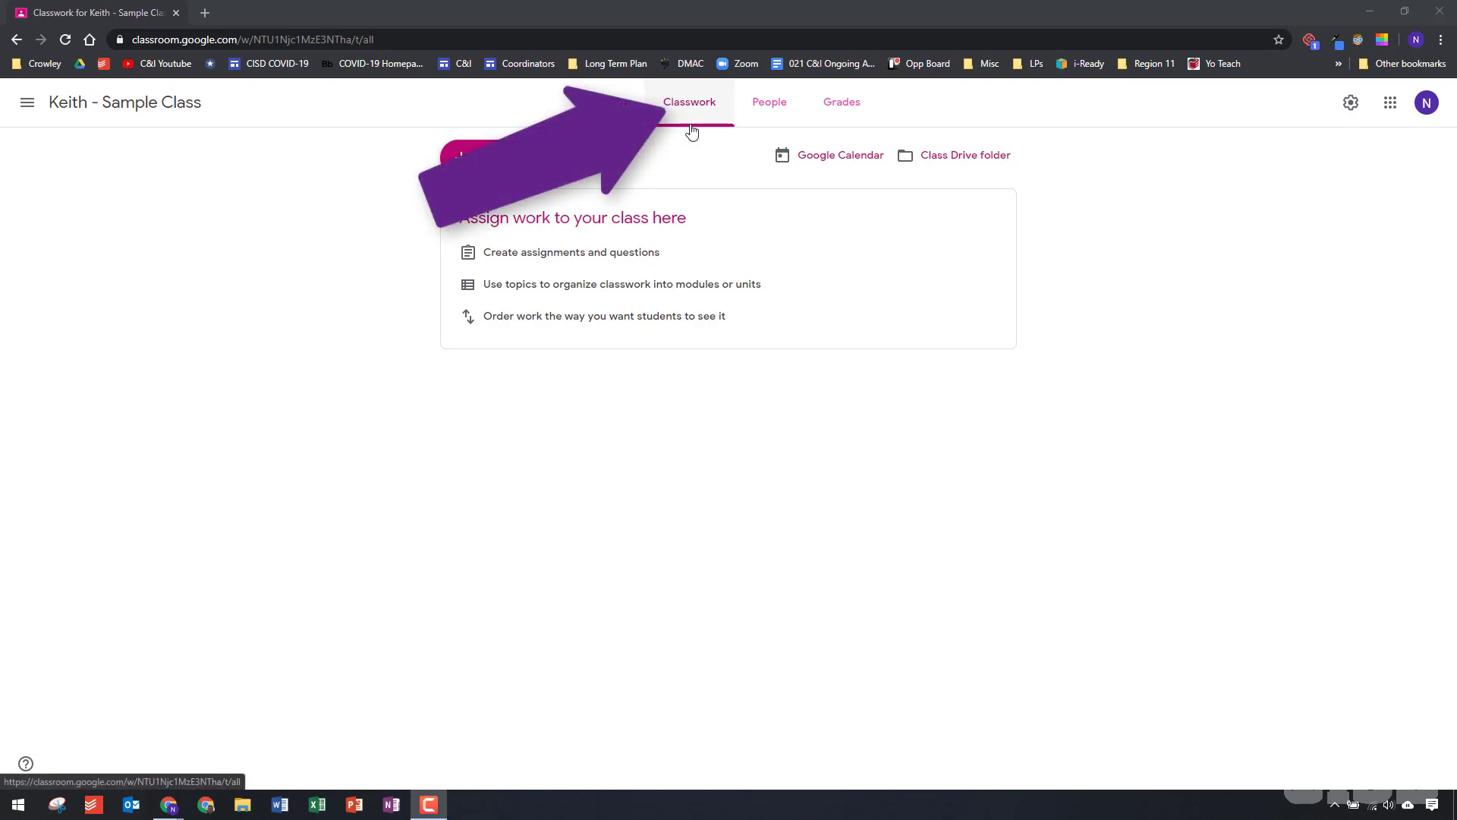
# Create a new classwork assignment titled "Week of March 30th"
pyautogui.click(510, 167)
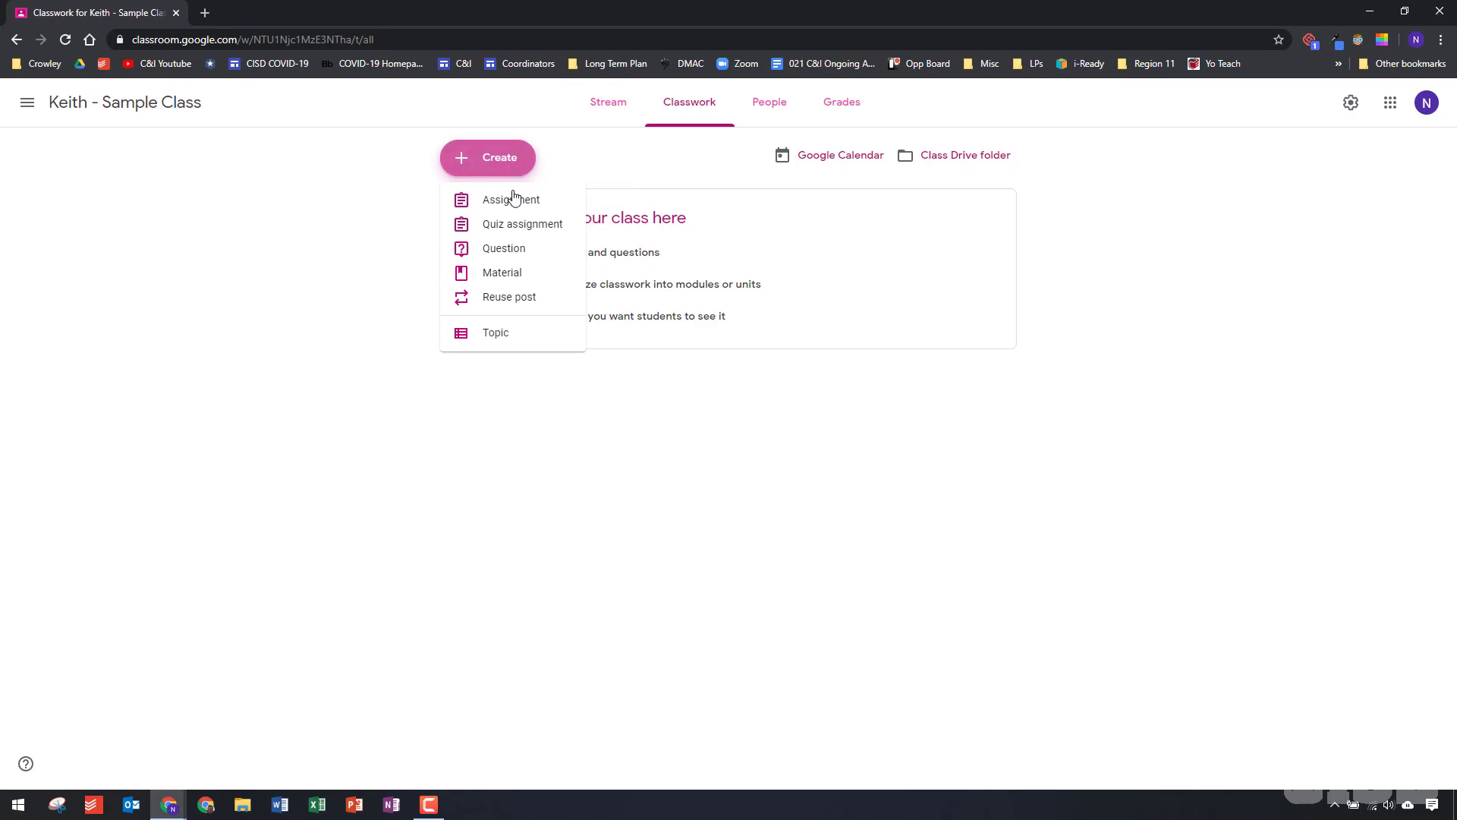
pyautogui.click(538, 206)
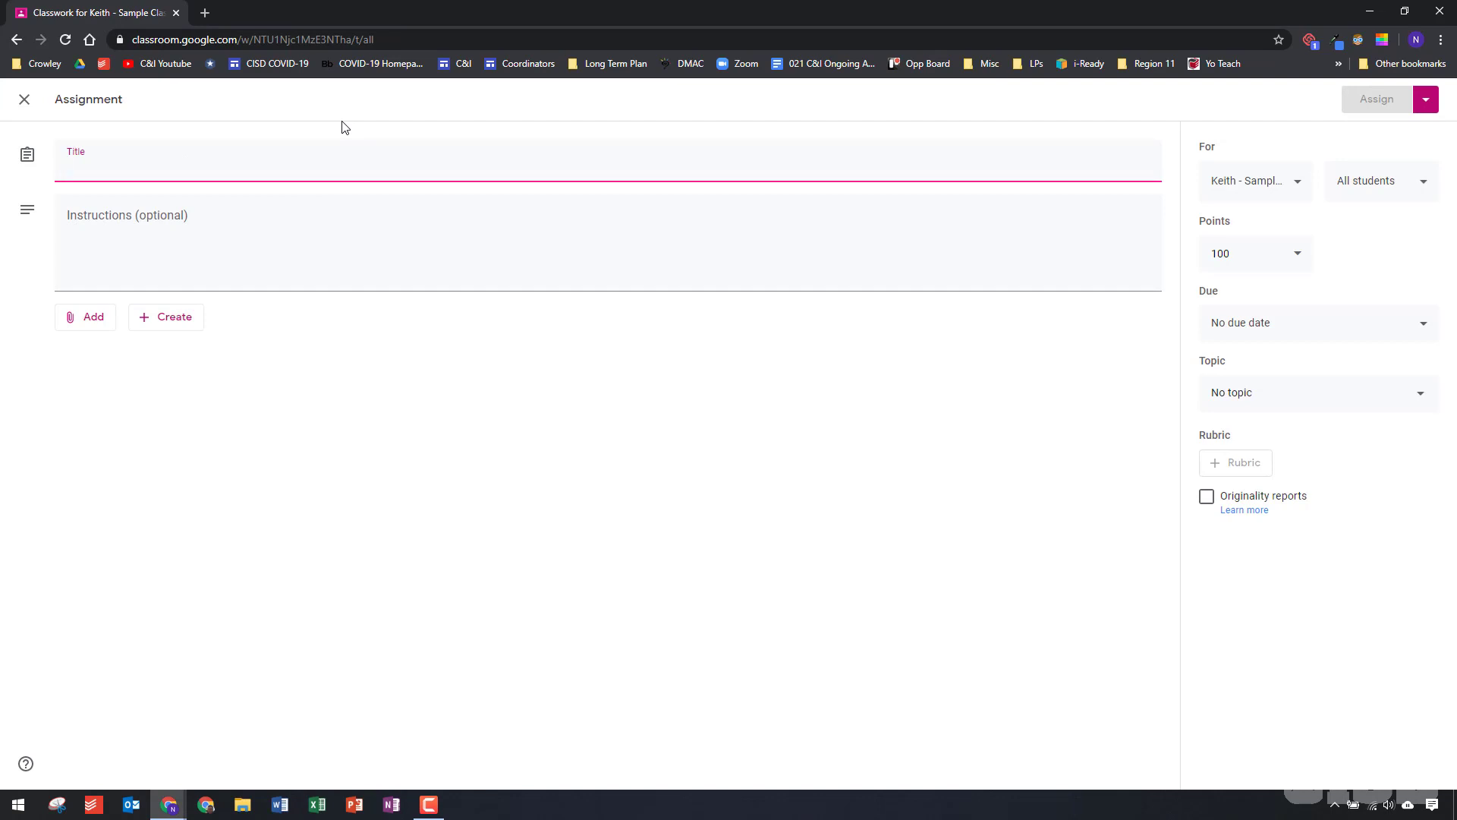
pyautogui.write('Week of Ma')
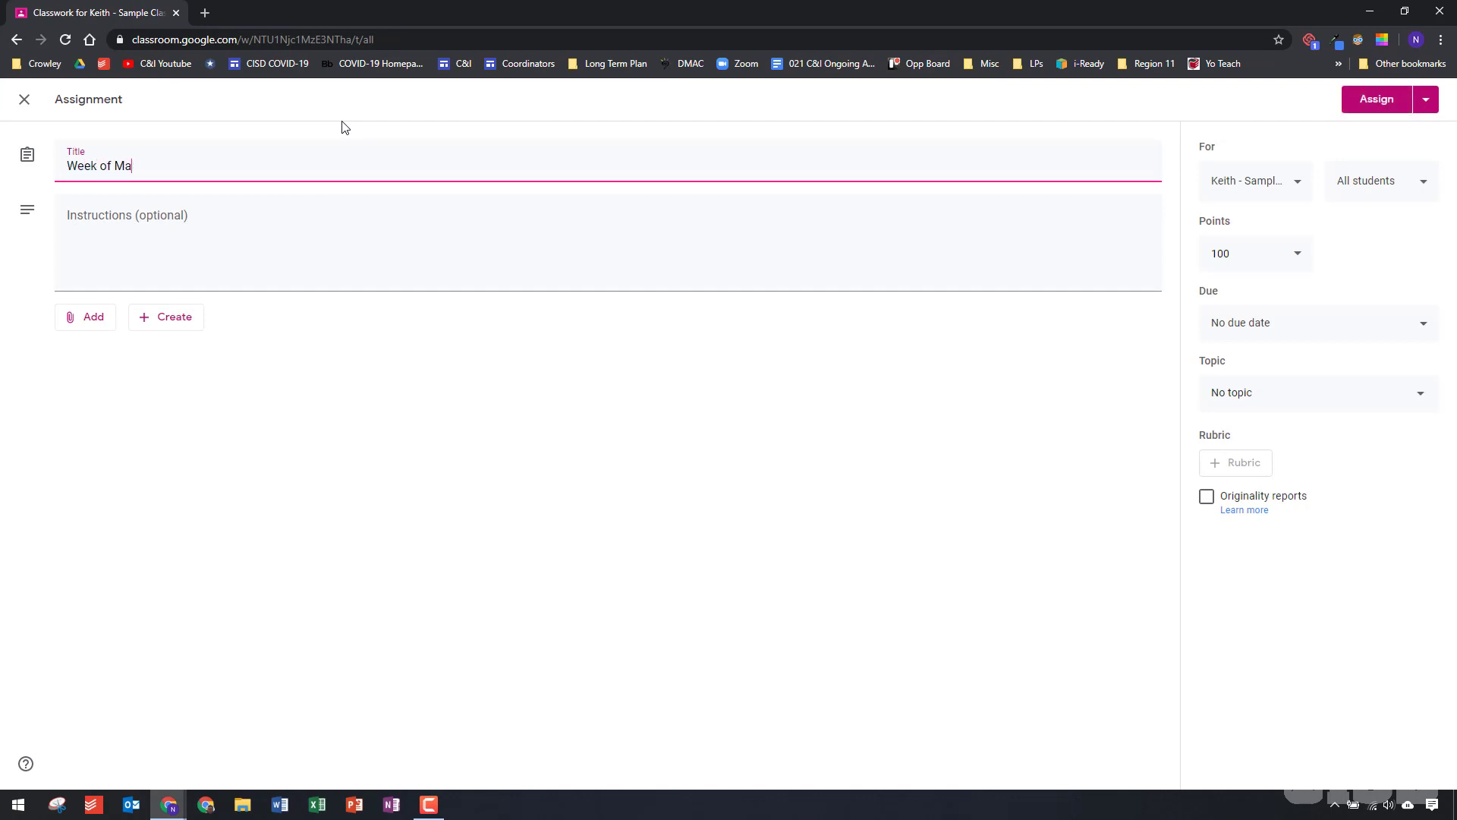
pyautogui.write('rch 30th')
# Enter the instructions "1. Complete the priority lessons.", "2. Complete the supplemental lessons." and "3. Complete teacher lessons." on separate lines
pyautogui.click(299, 286)
pyautogui.write('1. ')
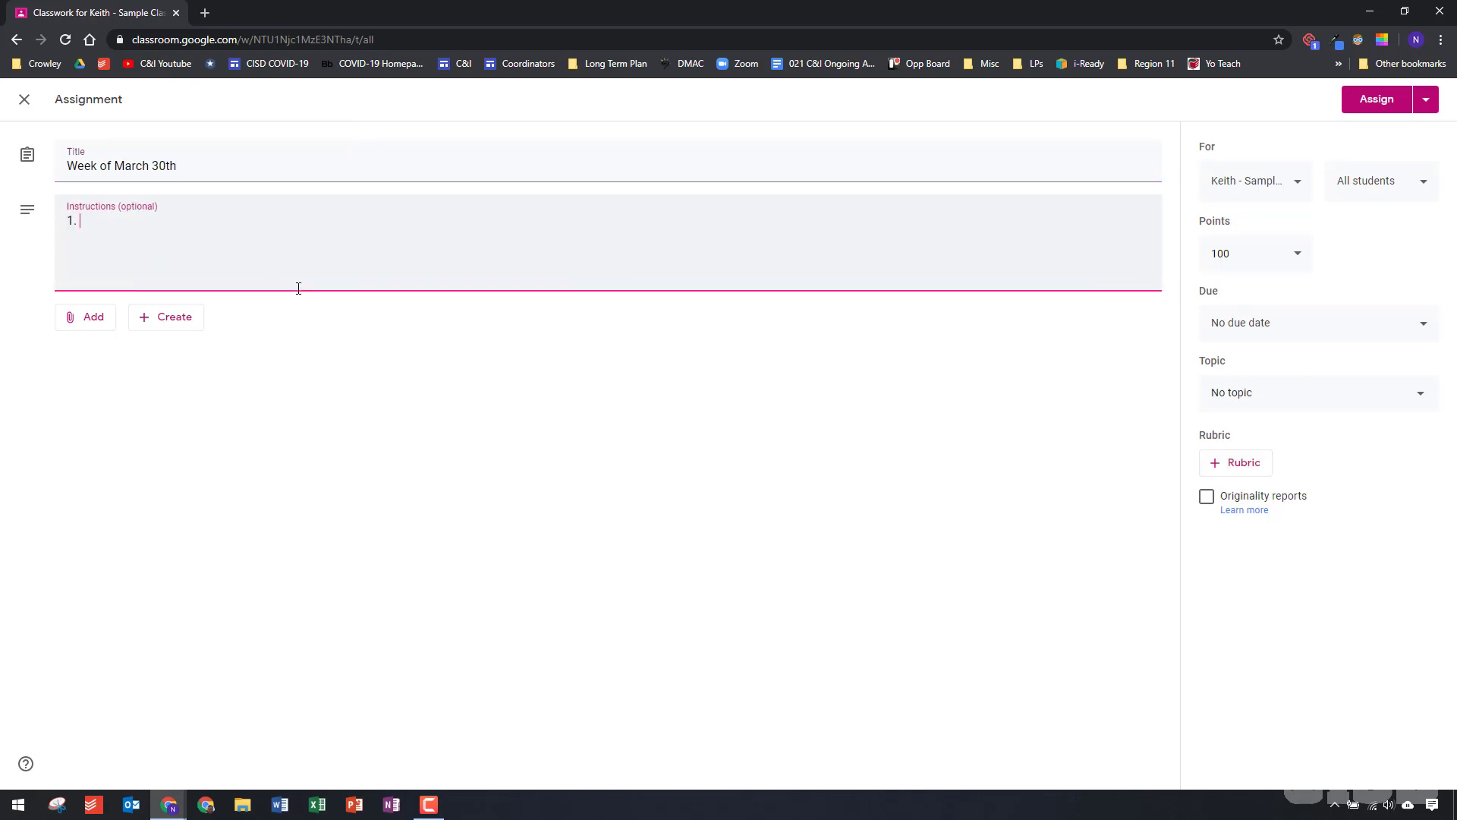
pyautogui.write('Complete the priority lessons. 2. Complete the supplemental lessons. 3. Complete teacher lessons.')
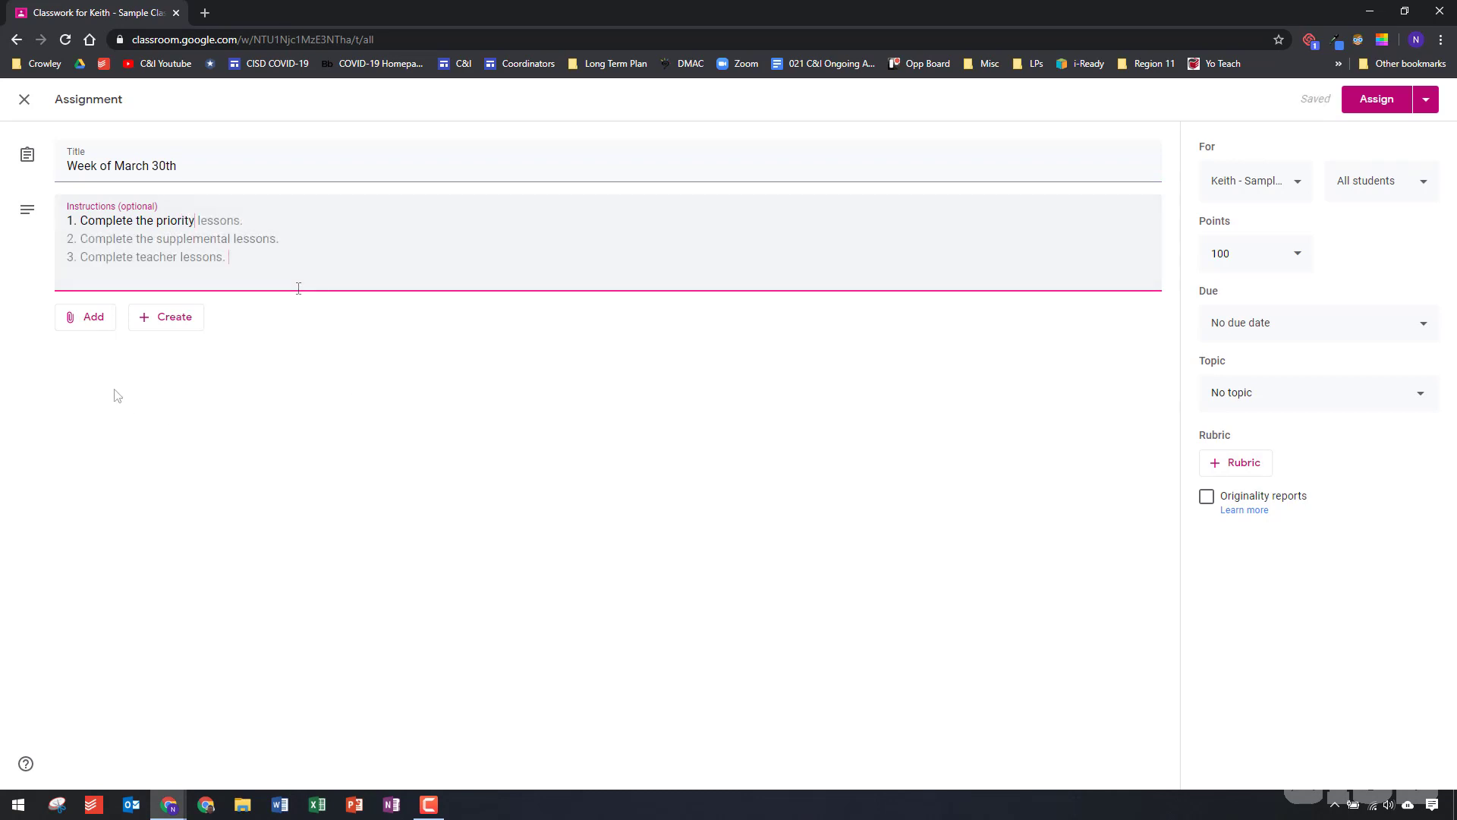
# Attach "2nd Grade - Week of March 30th" from the Distance Learning Templates shared drive's 002 2nd Grade folder, making a copy for each student
pyautogui.click(88, 332)
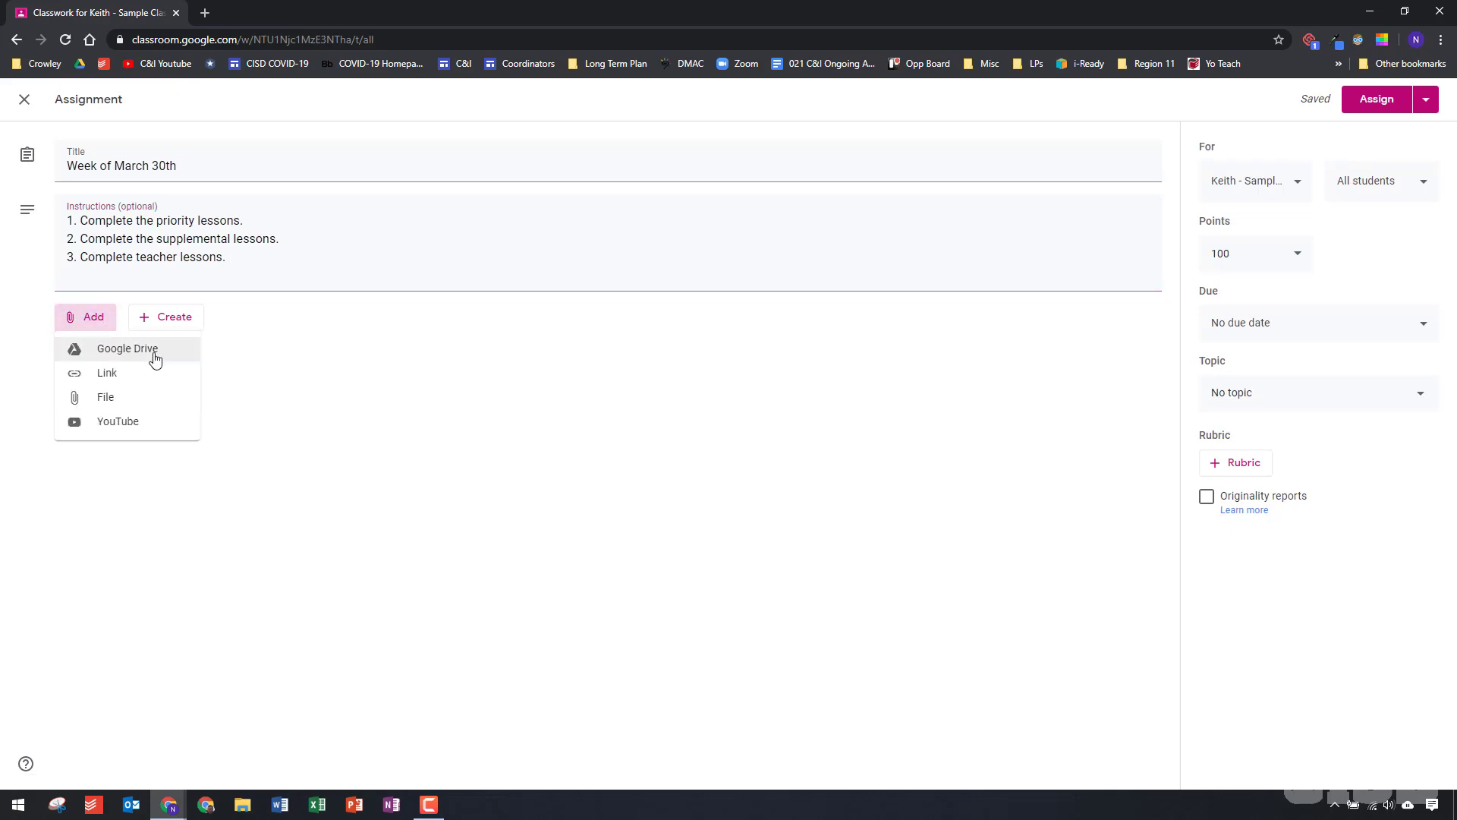
pyautogui.click(155, 358)
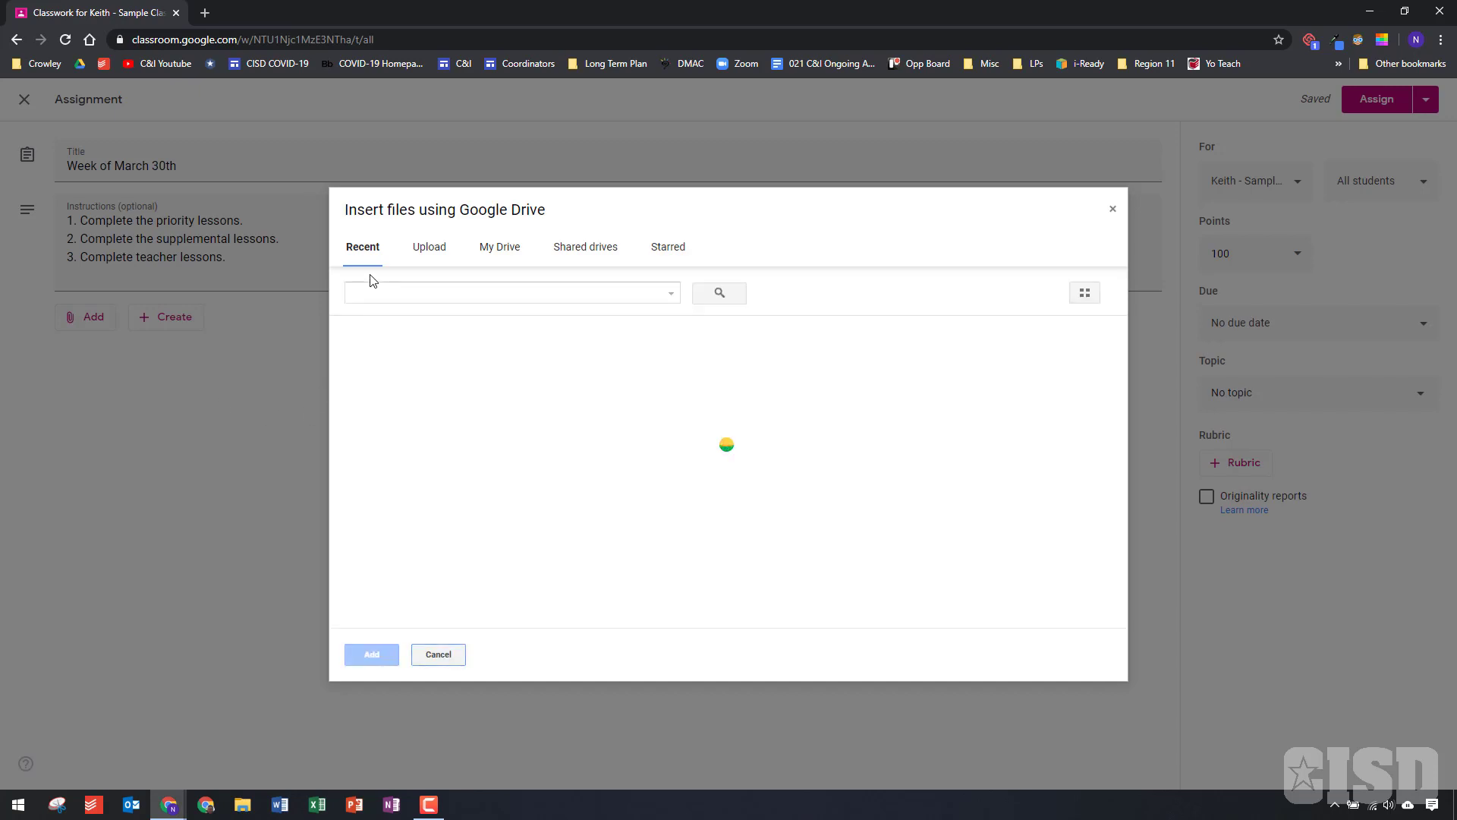
pyautogui.click(597, 264)
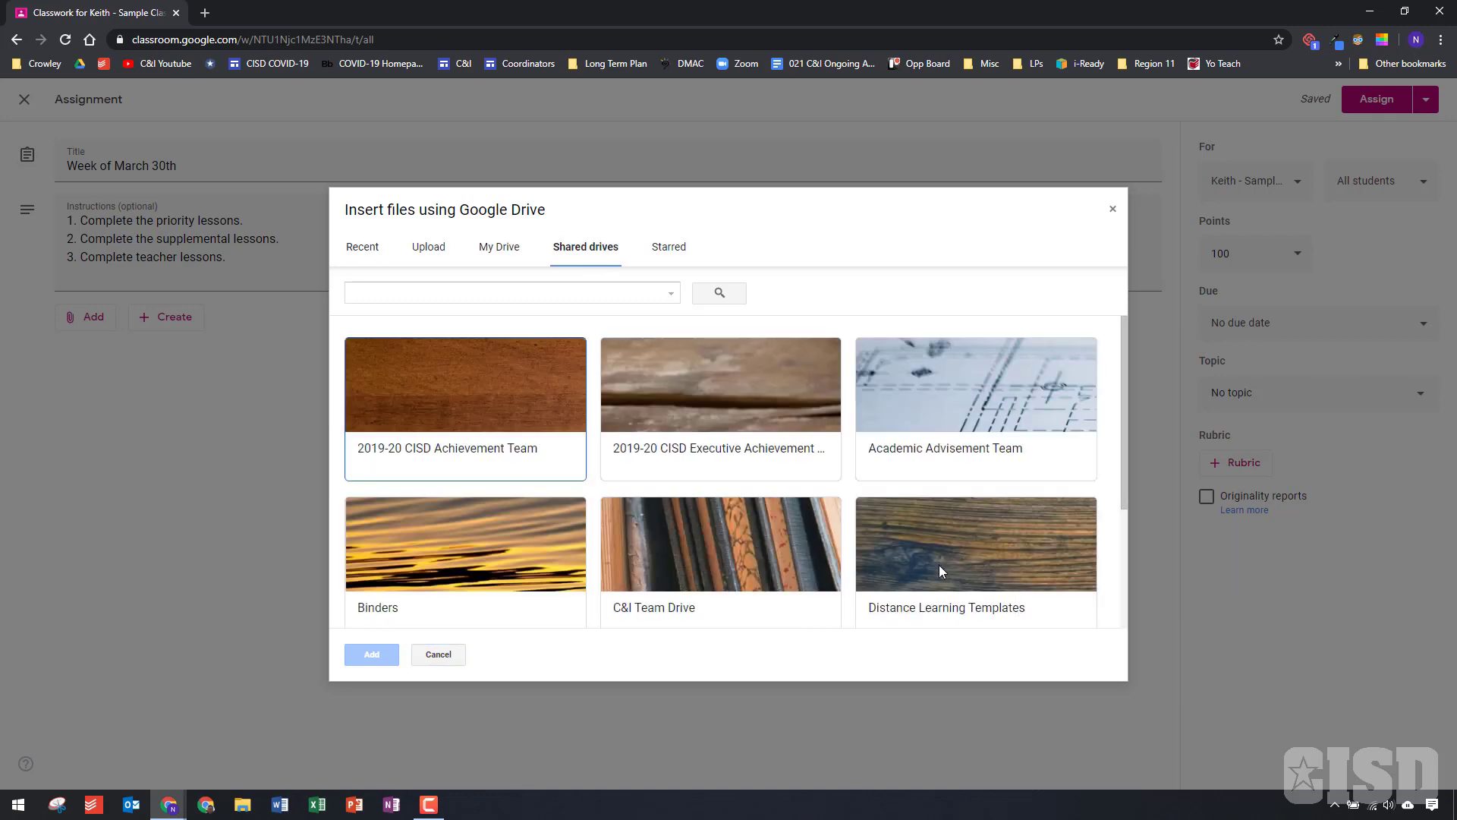
pyautogui.scroll(-1, 1043, 543)
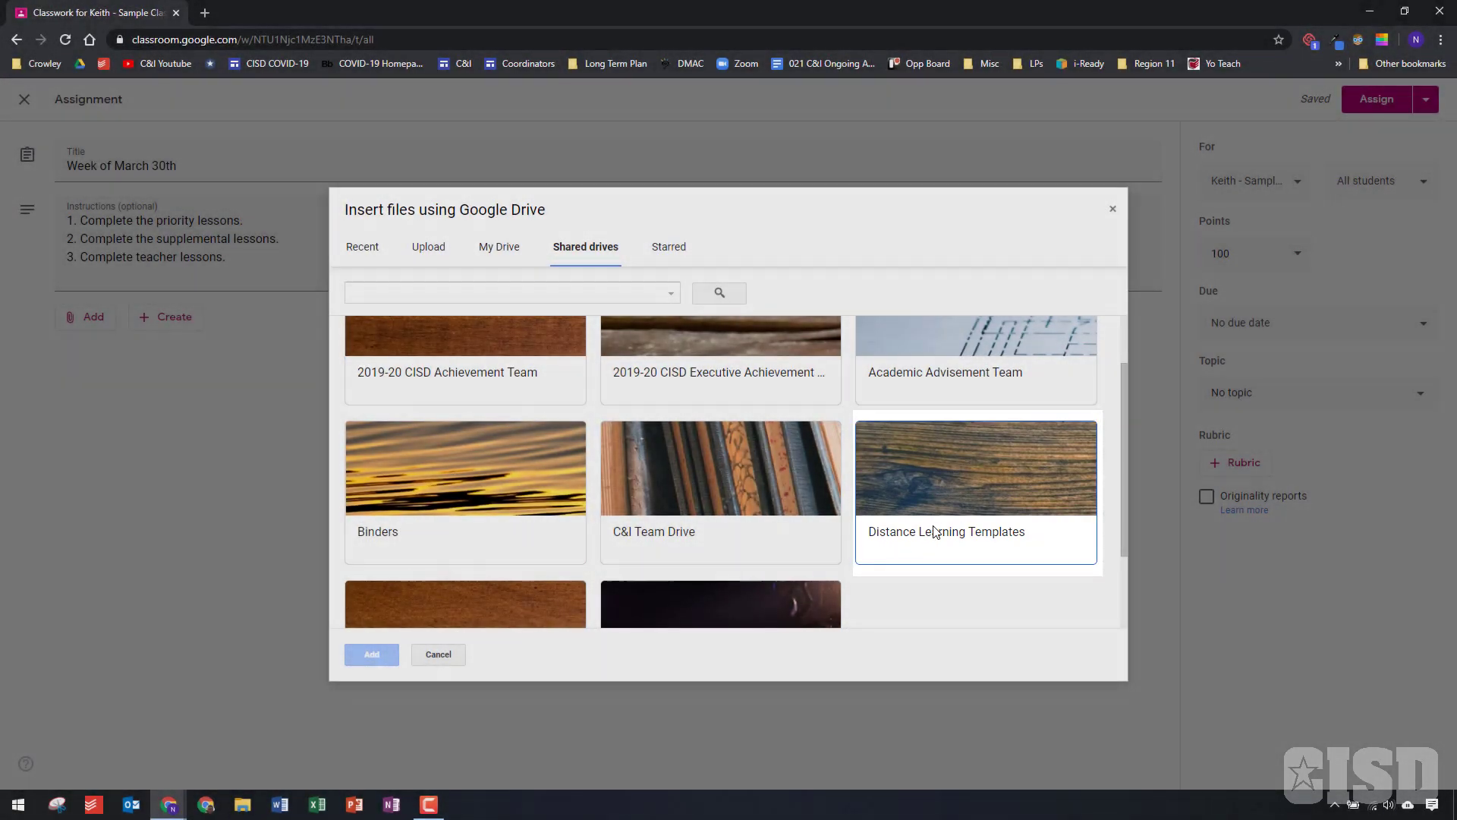
pyautogui.click(932, 535)
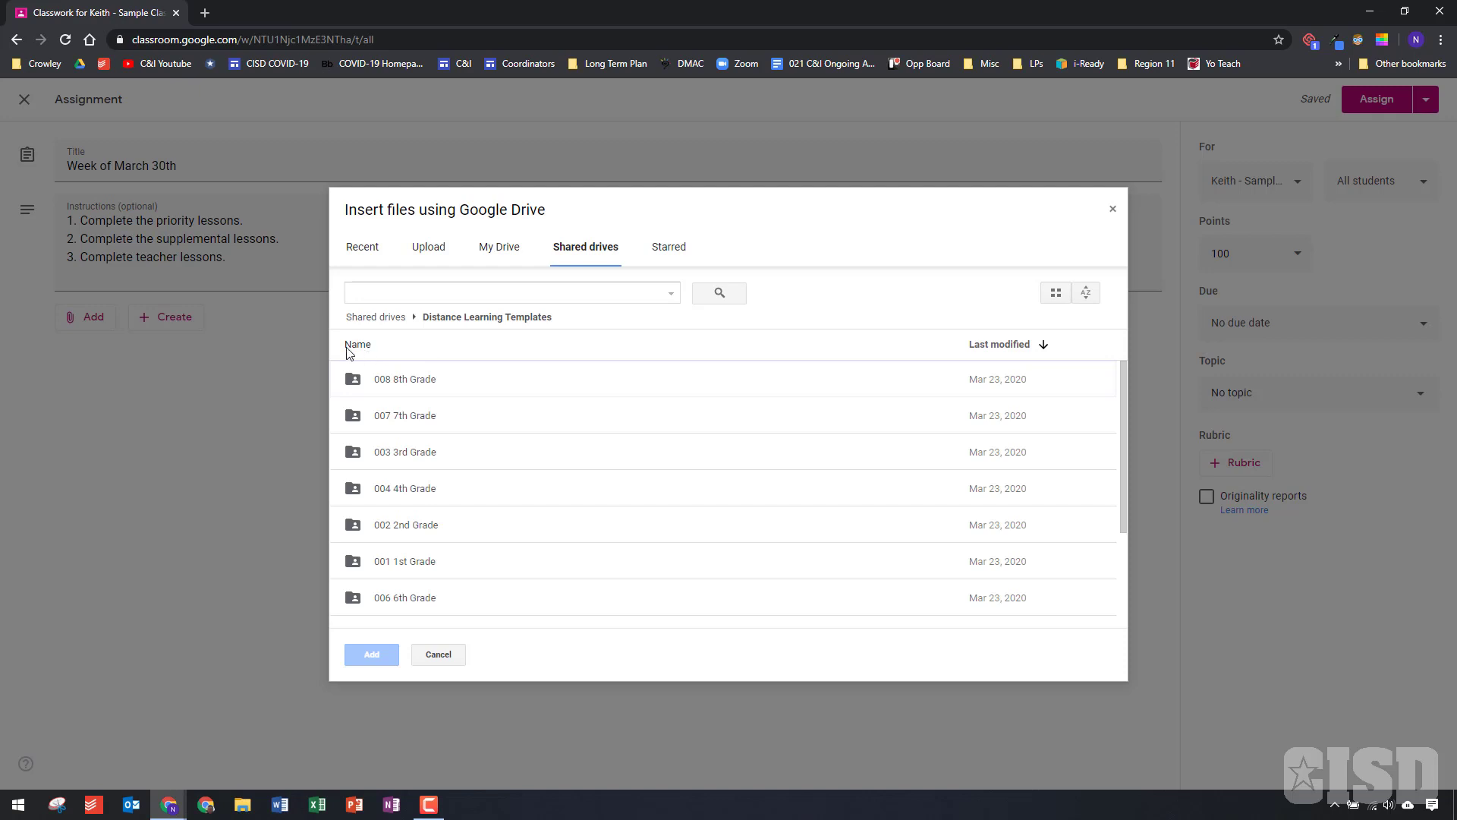
pyautogui.doubleClick(419, 528)
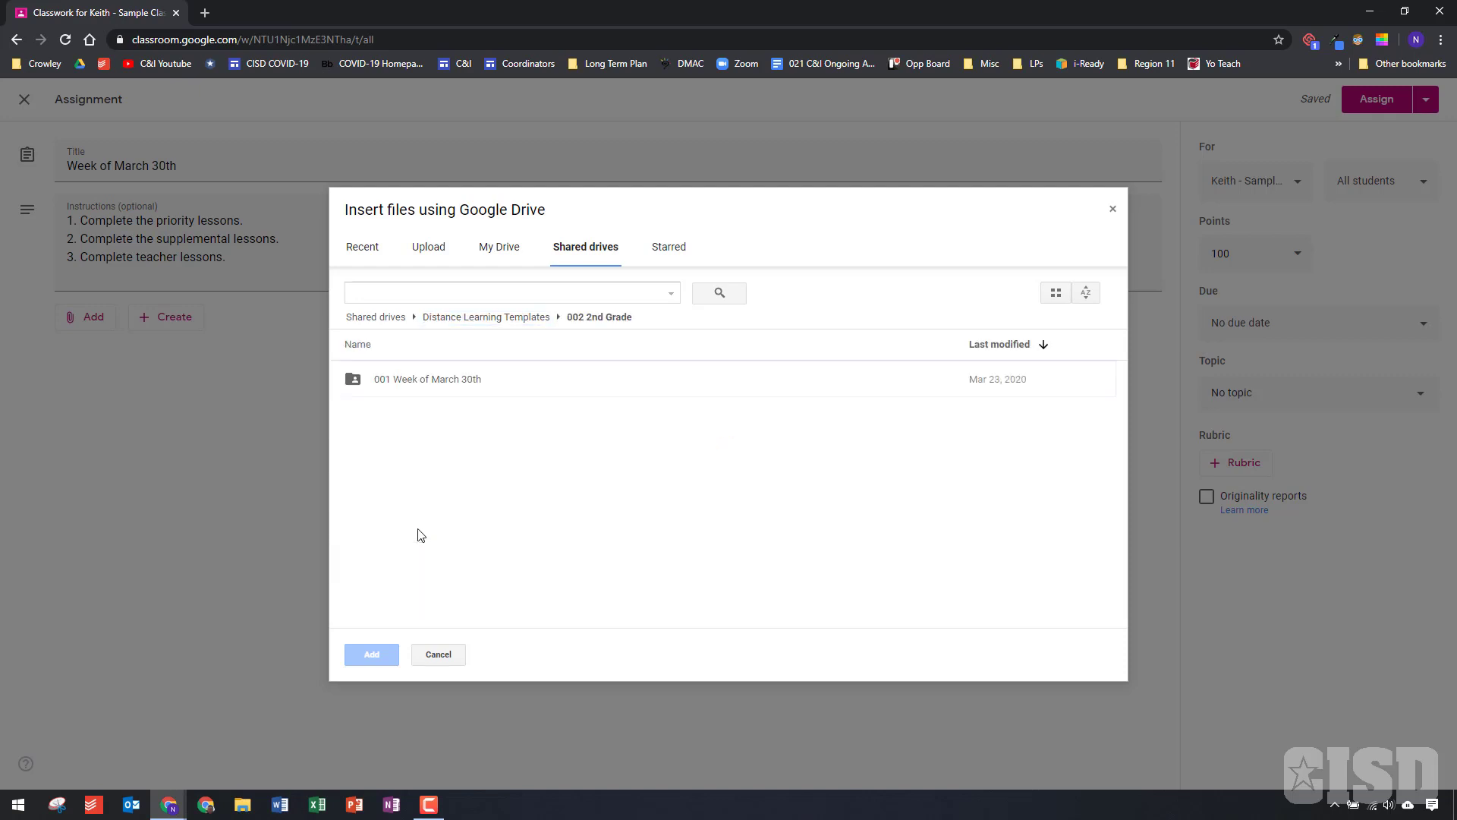
pyautogui.doubleClick(470, 387)
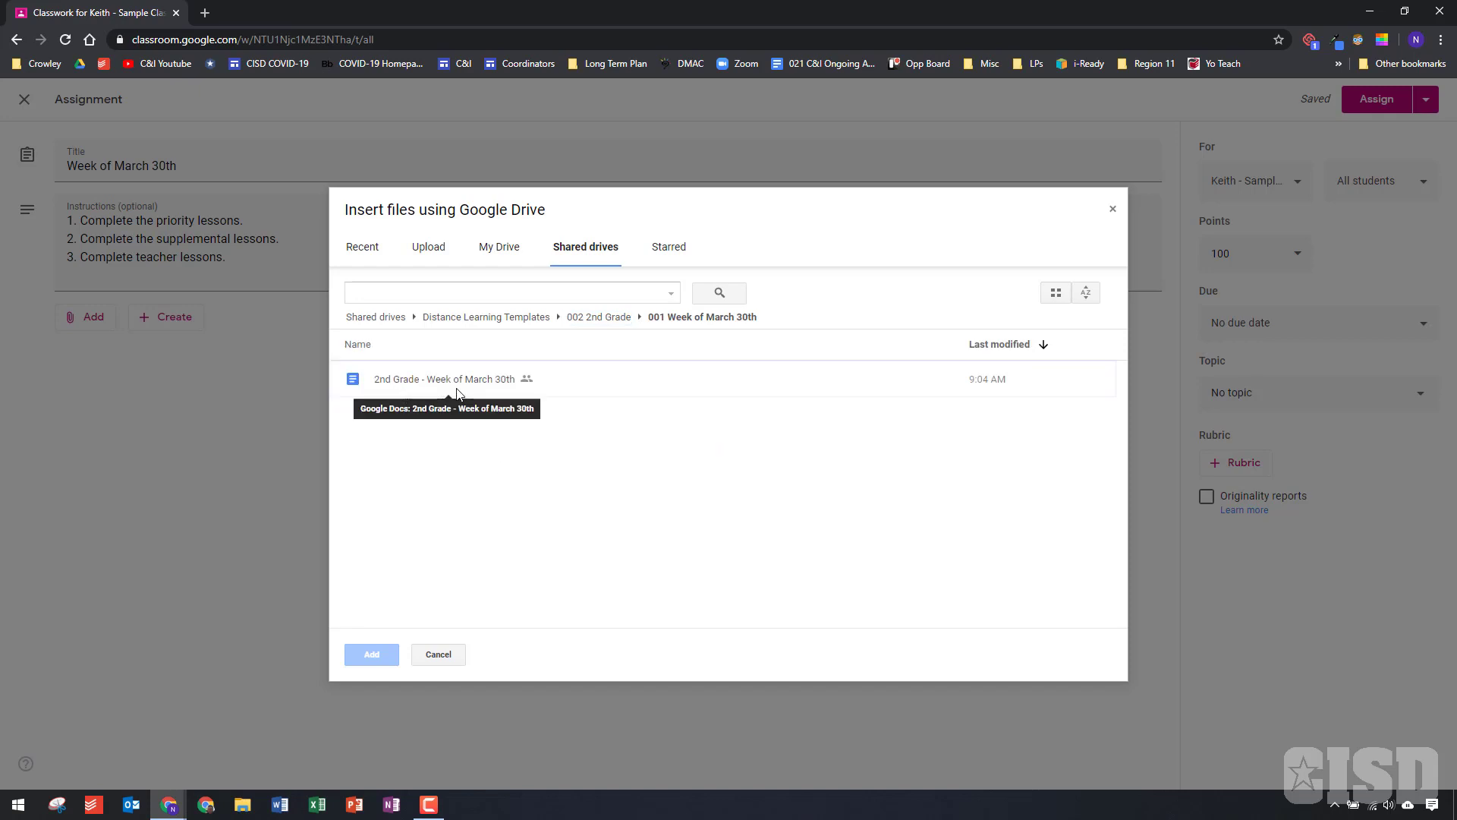
pyautogui.click(479, 387)
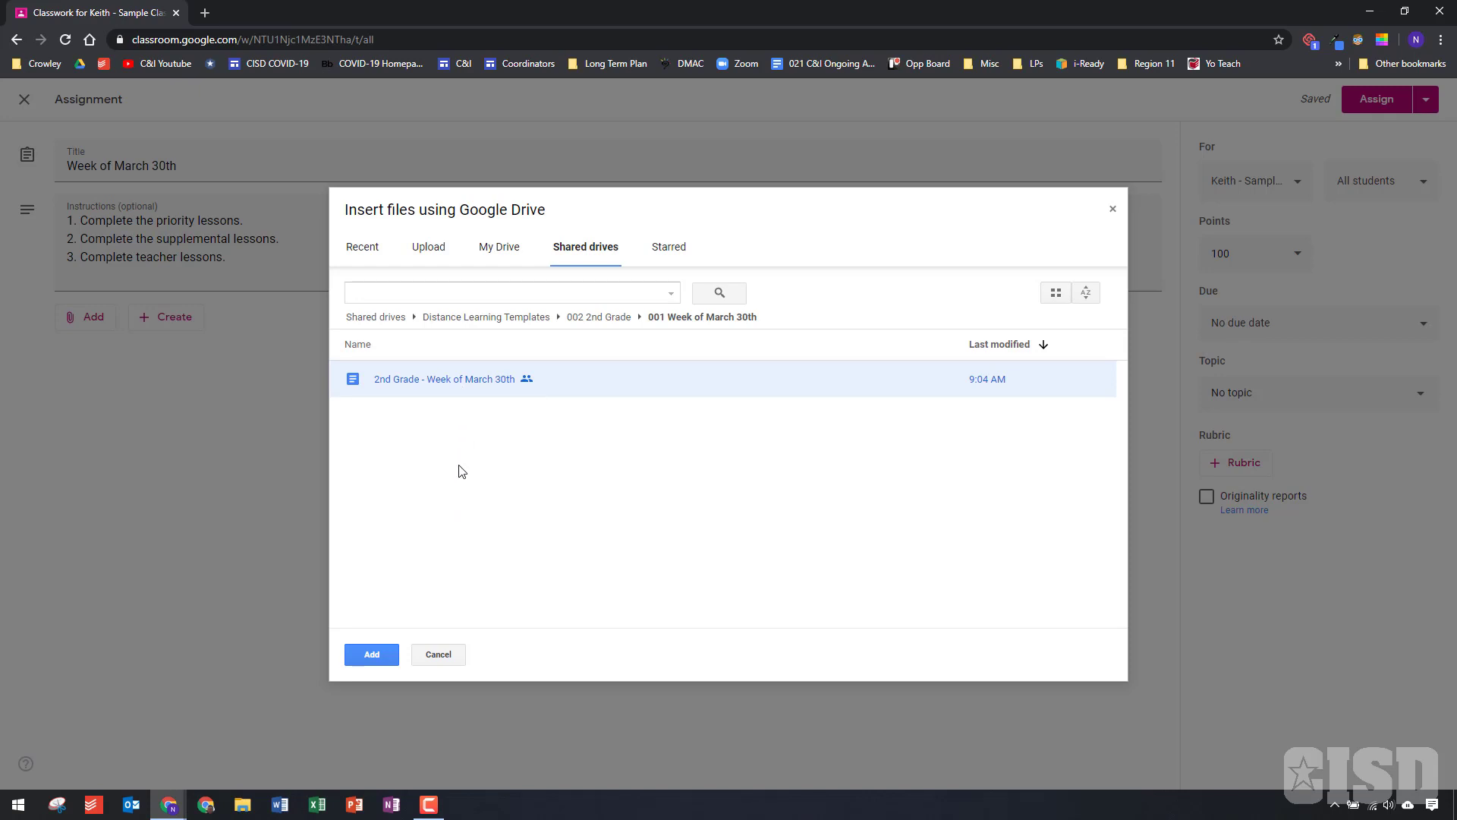
pyautogui.click(379, 658)
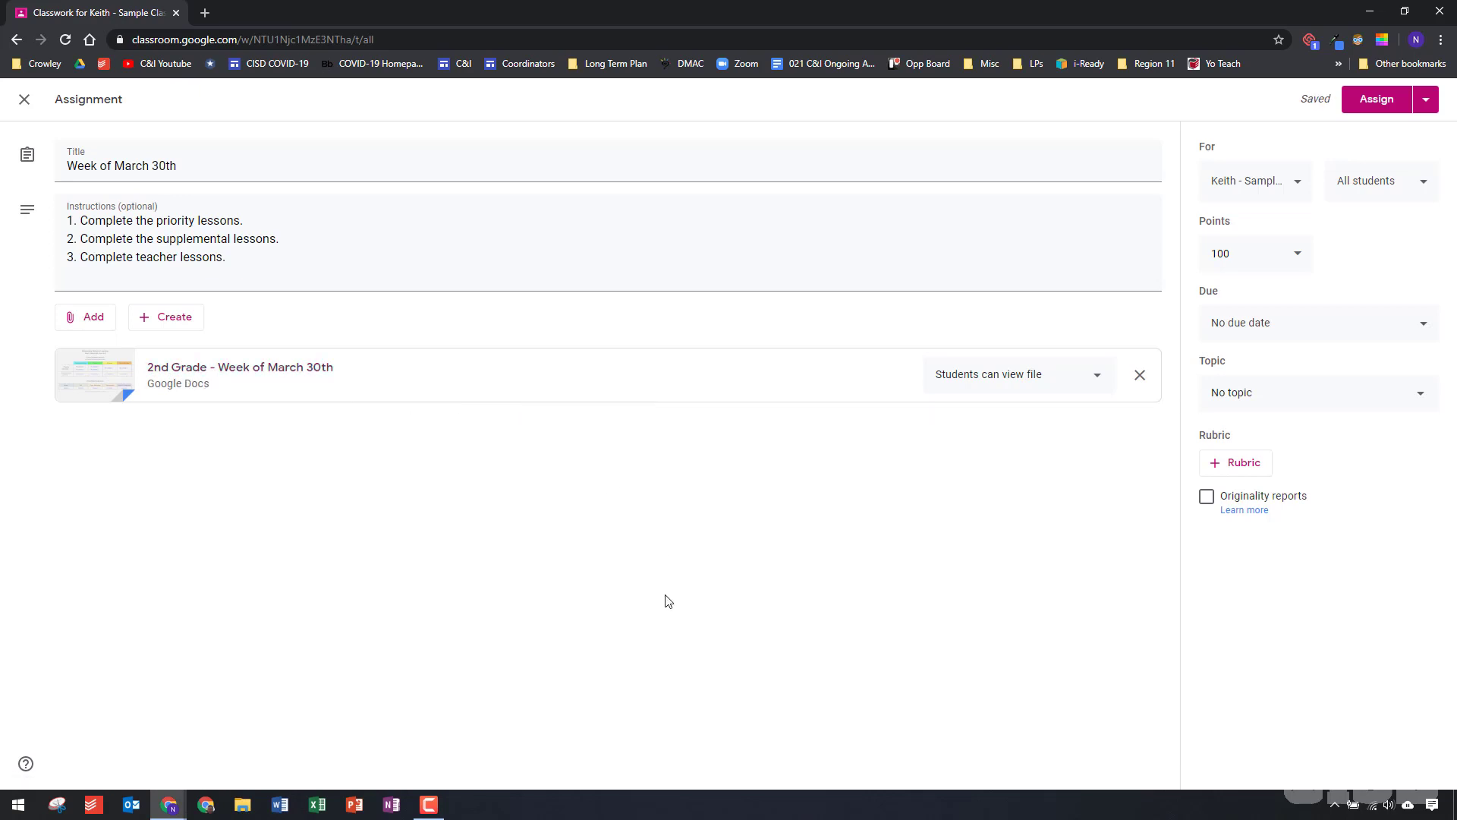
pyautogui.click(1098, 376)
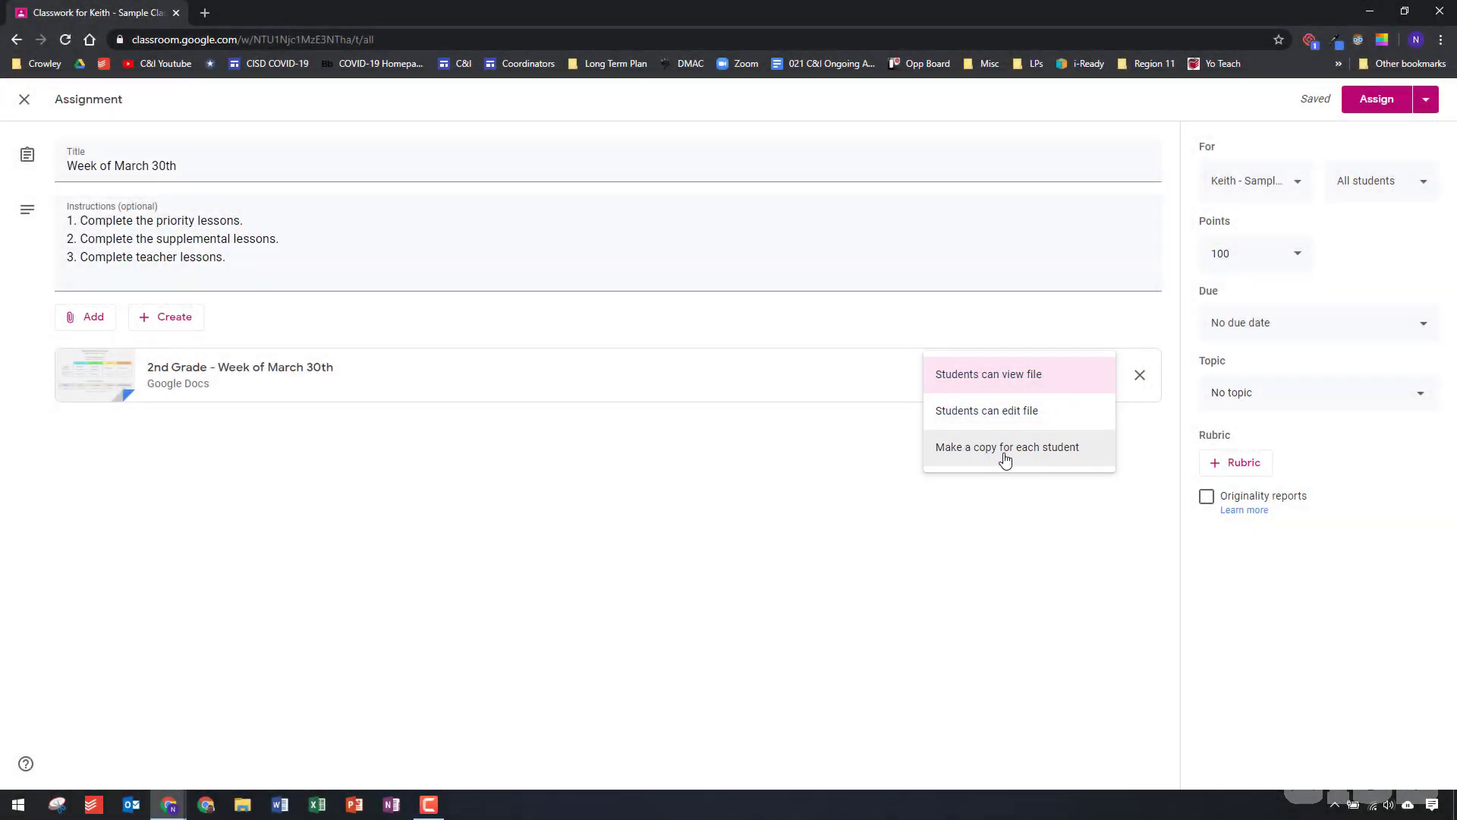
pyautogui.click(1005, 450)
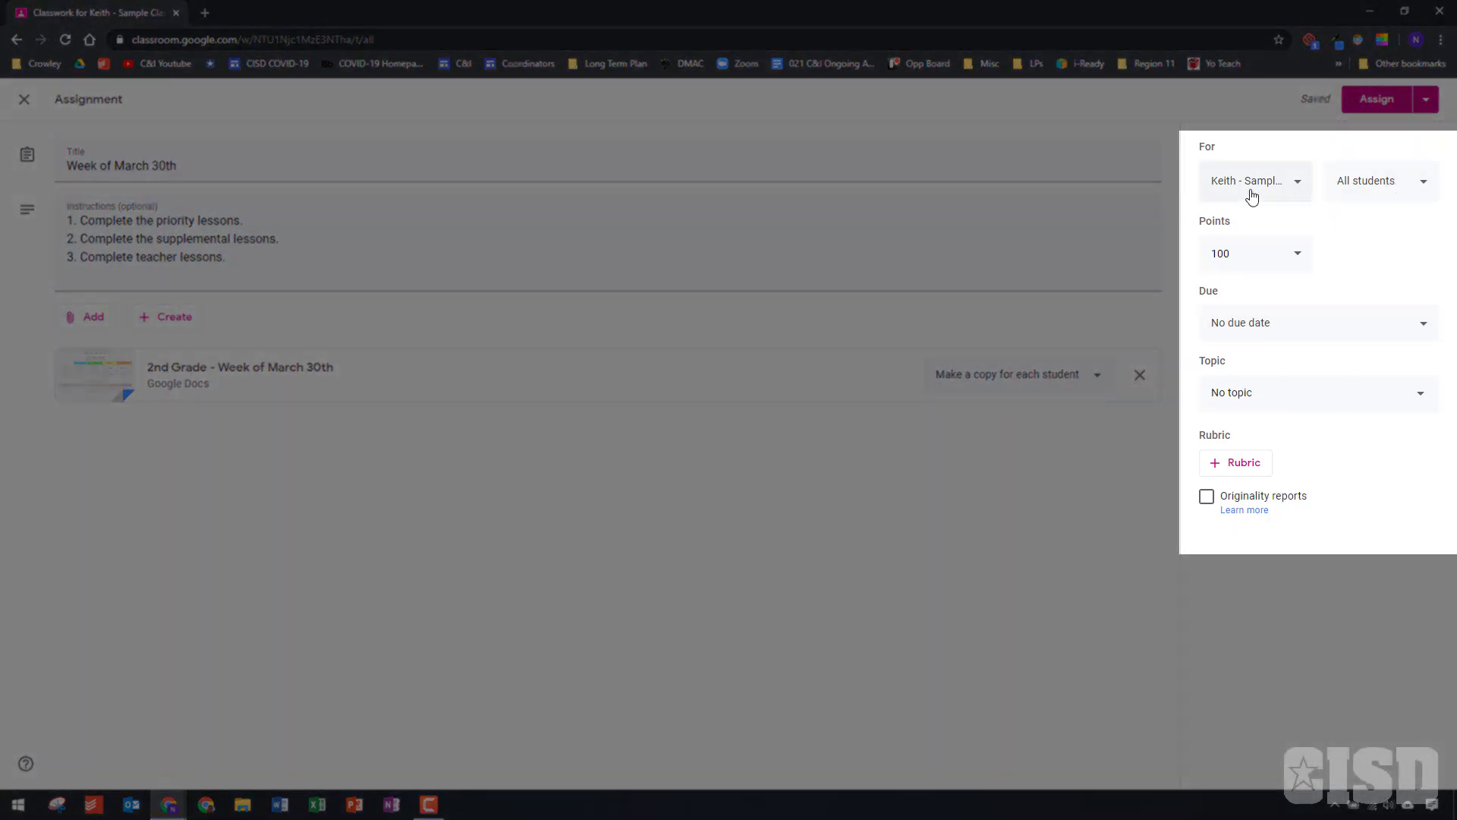
pyautogui.click(1295, 187)
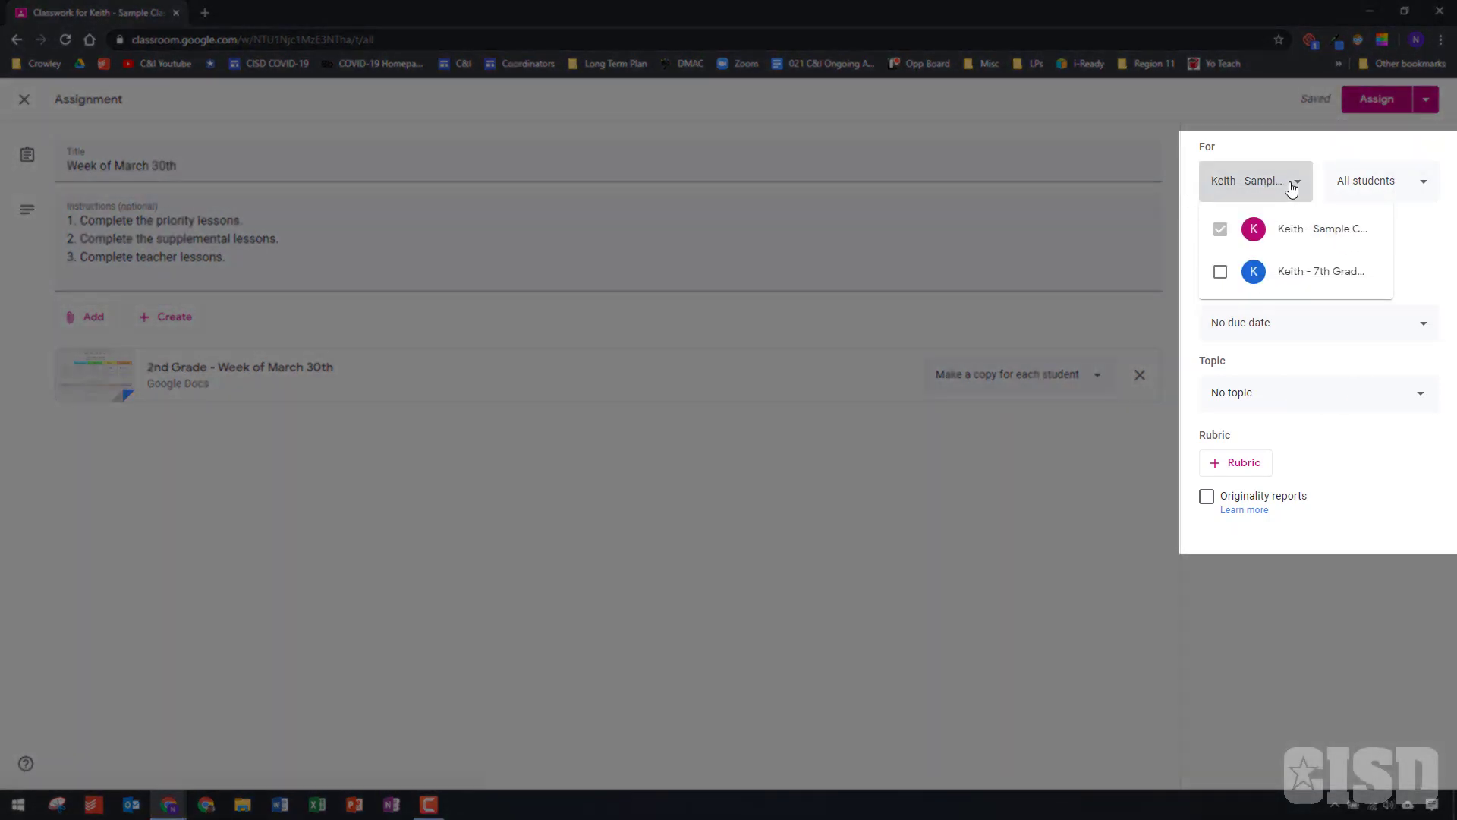
pyautogui.click(1293, 188)
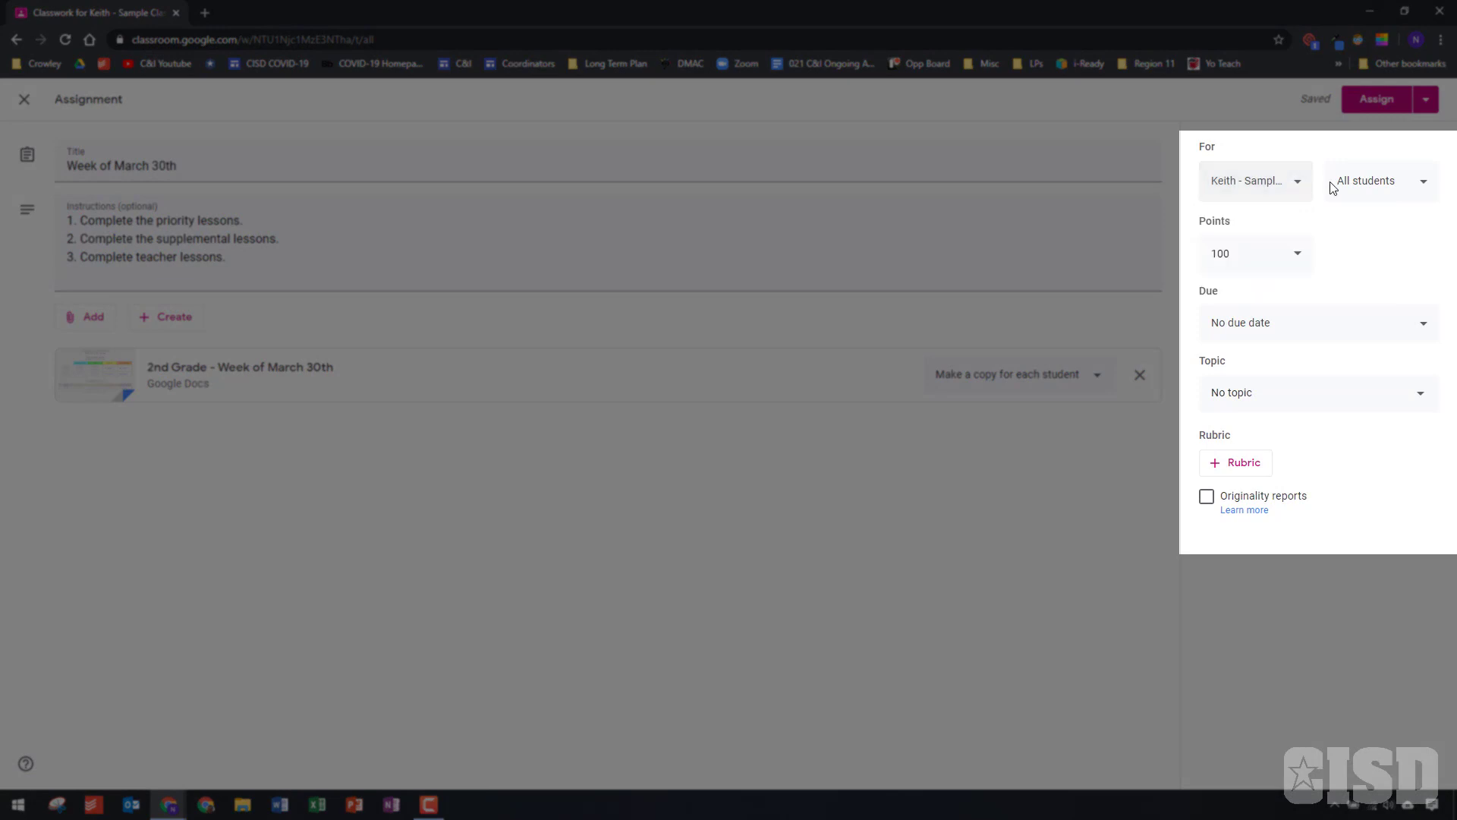
pyautogui.click(1418, 190)
# Set the assignment's due date to Apr 3, 2020, without a due time or topic
pyautogui.click(1401, 328)
pyautogui.click(1357, 383)
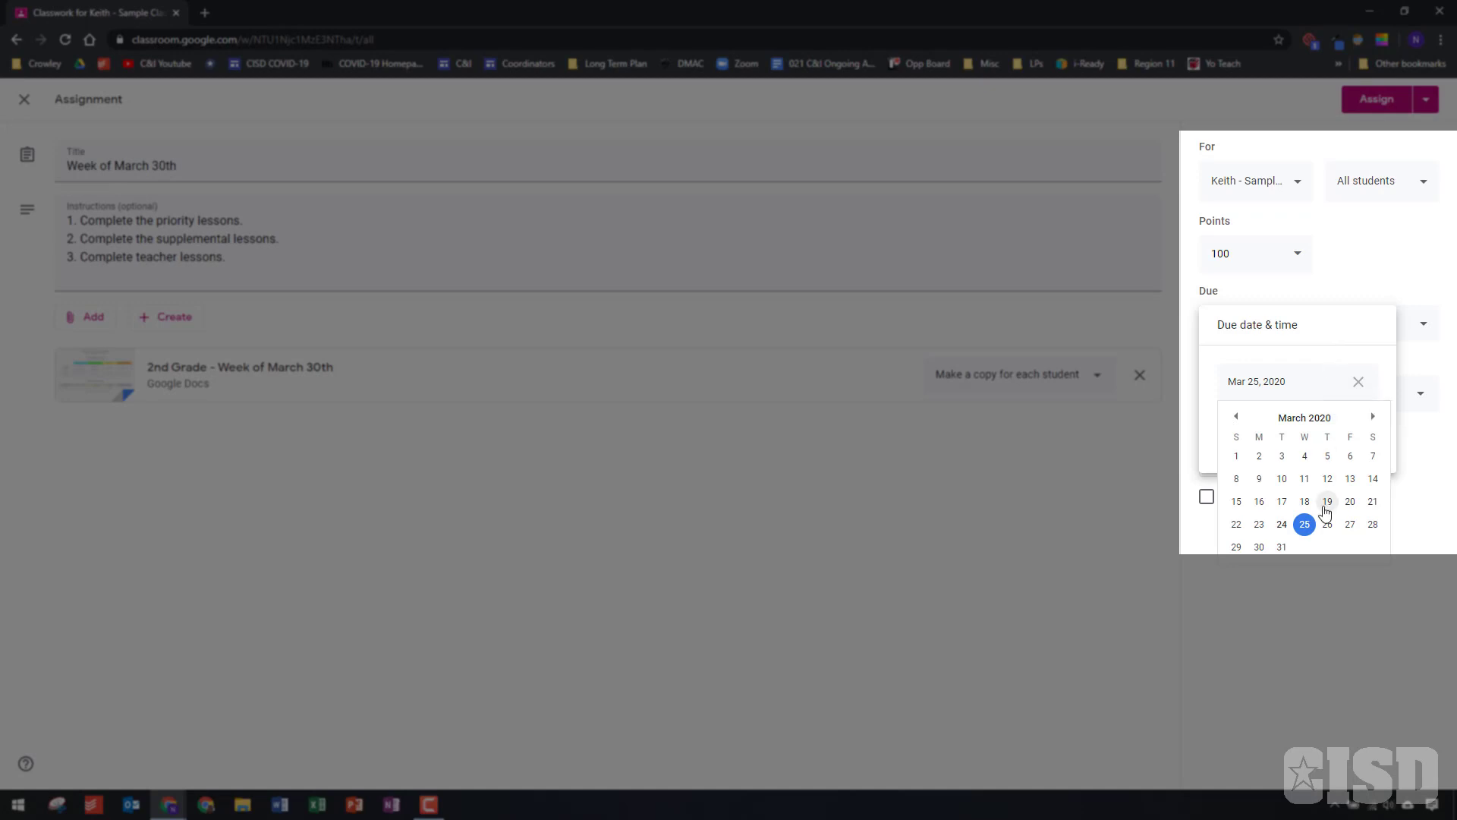
pyautogui.click(1373, 416)
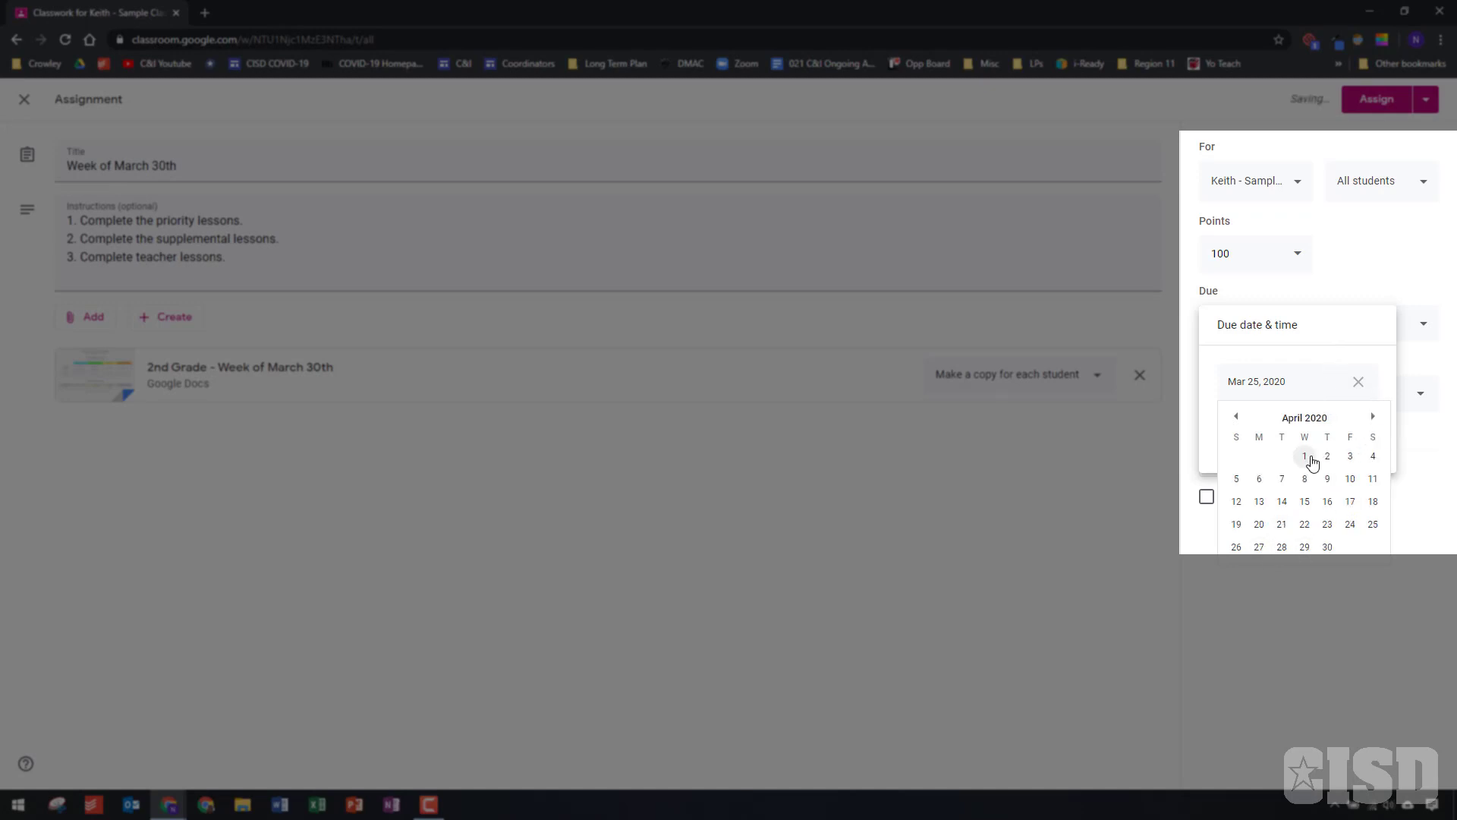
pyautogui.click(1350, 457)
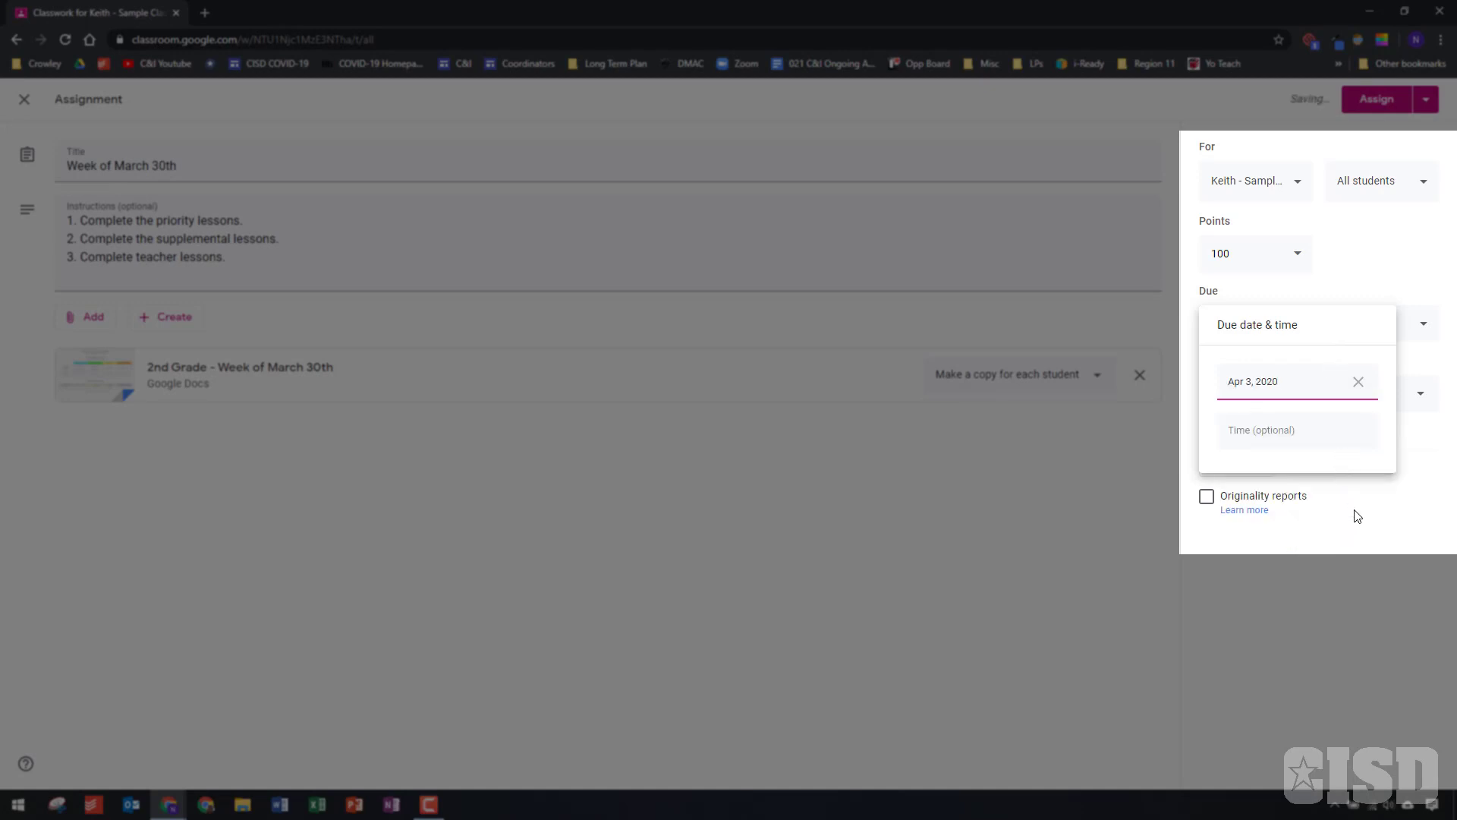
pyautogui.click(1360, 535)
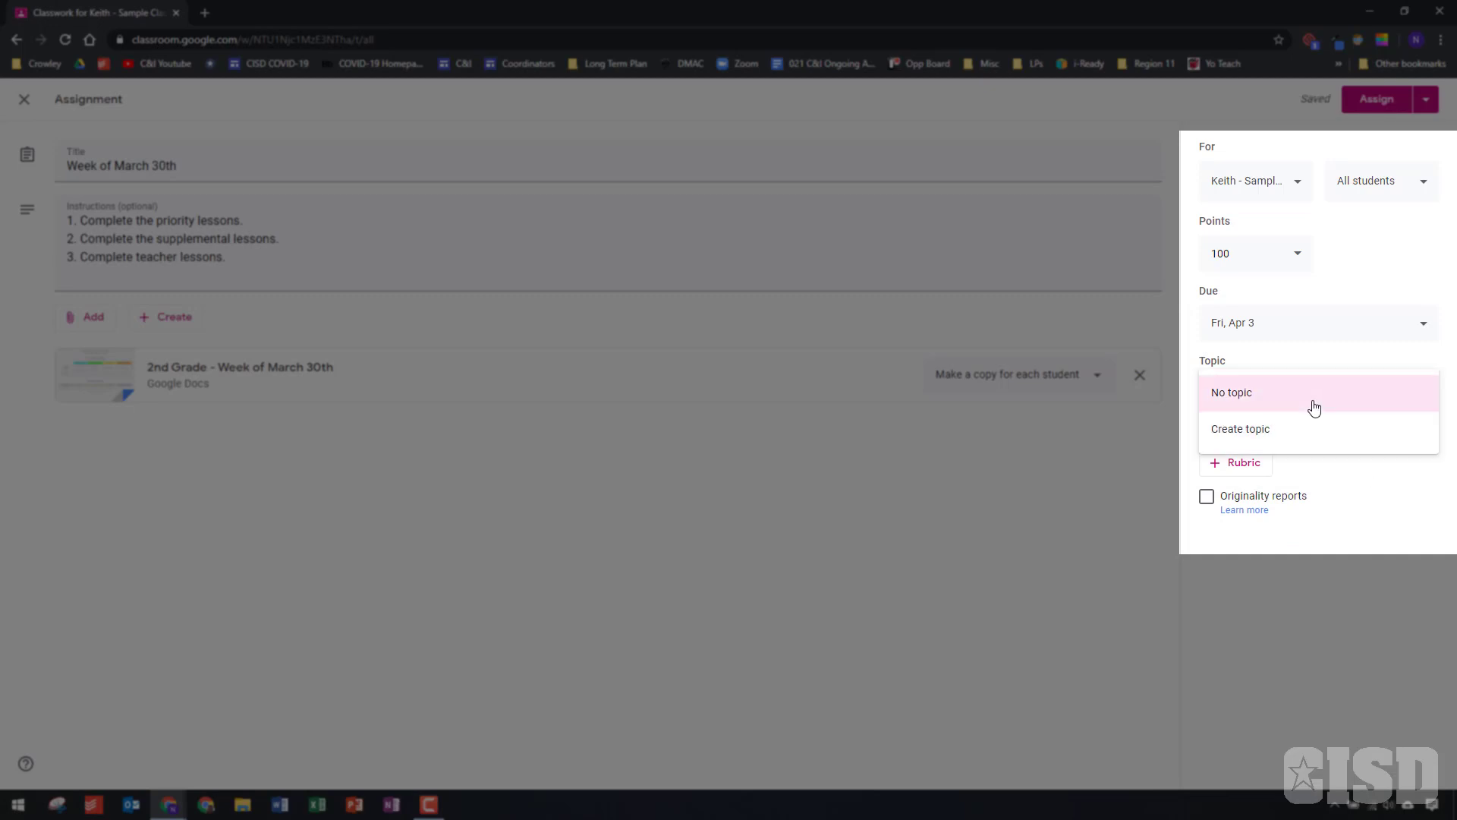
pyautogui.click(1330, 524)
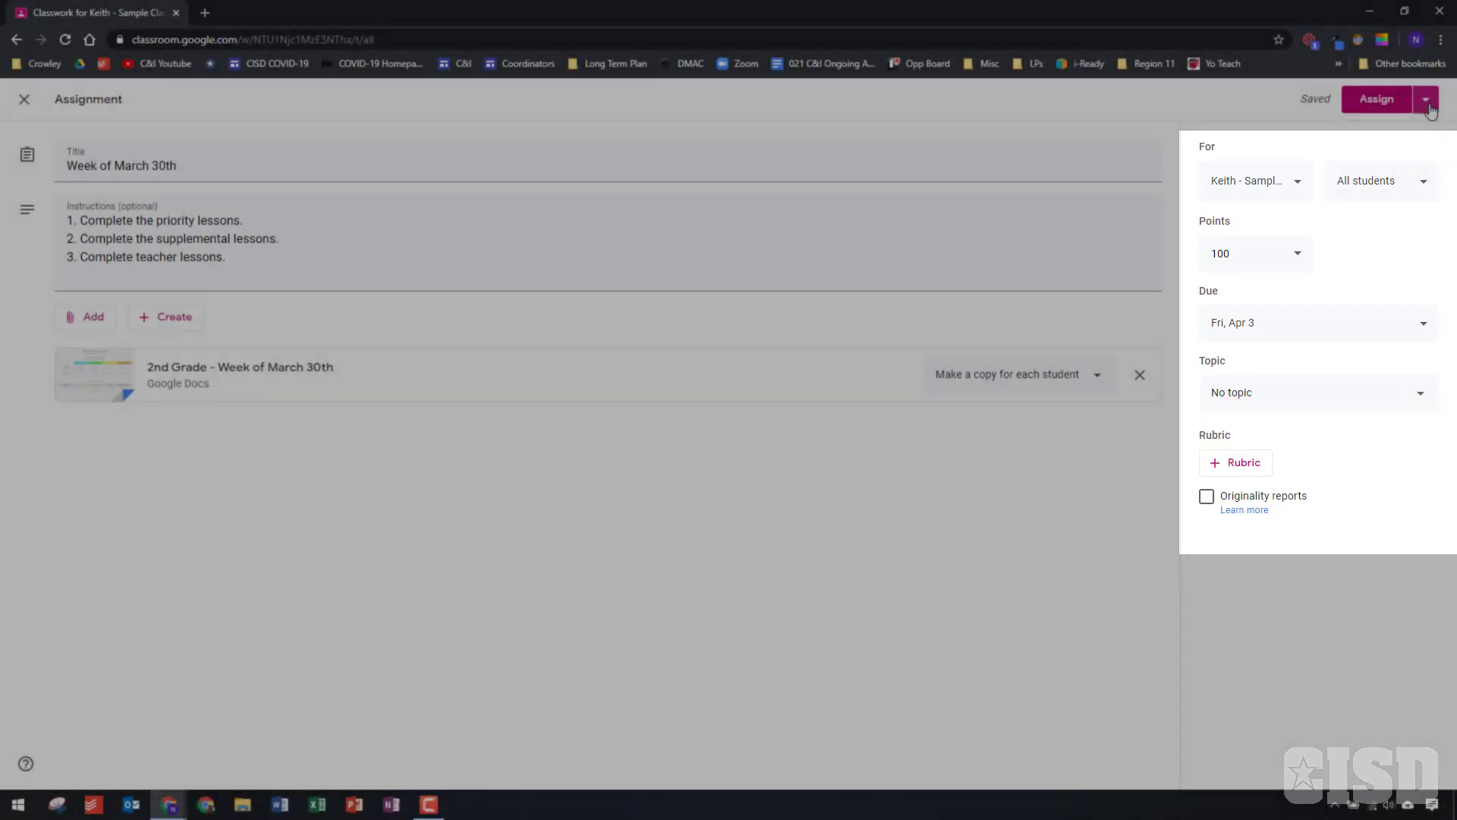
# Assign the Week of March 30th work to the class and expand its entry in the classwork list
pyautogui.click(1428, 106)
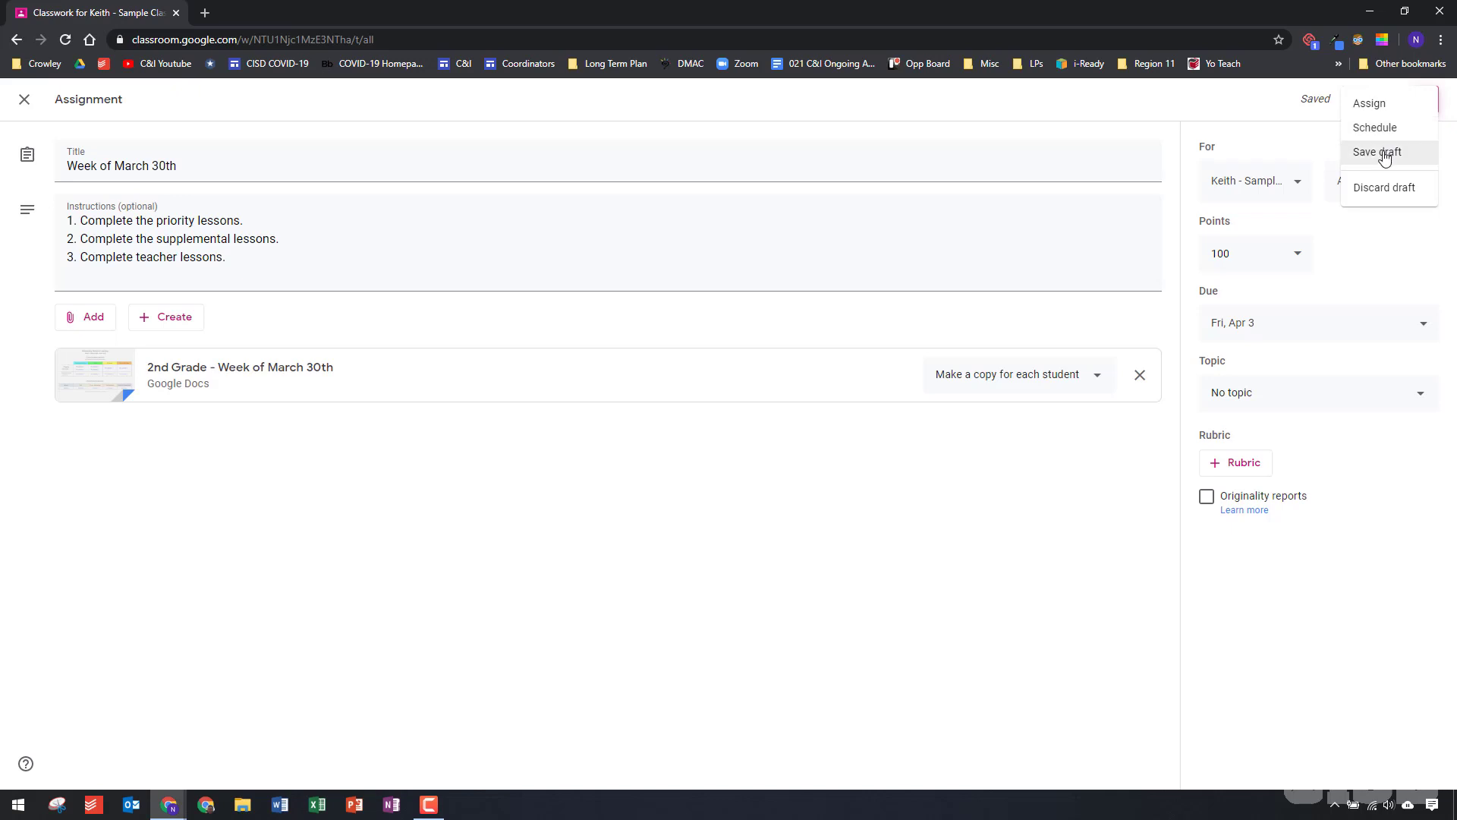
pyautogui.click(1246, 110)
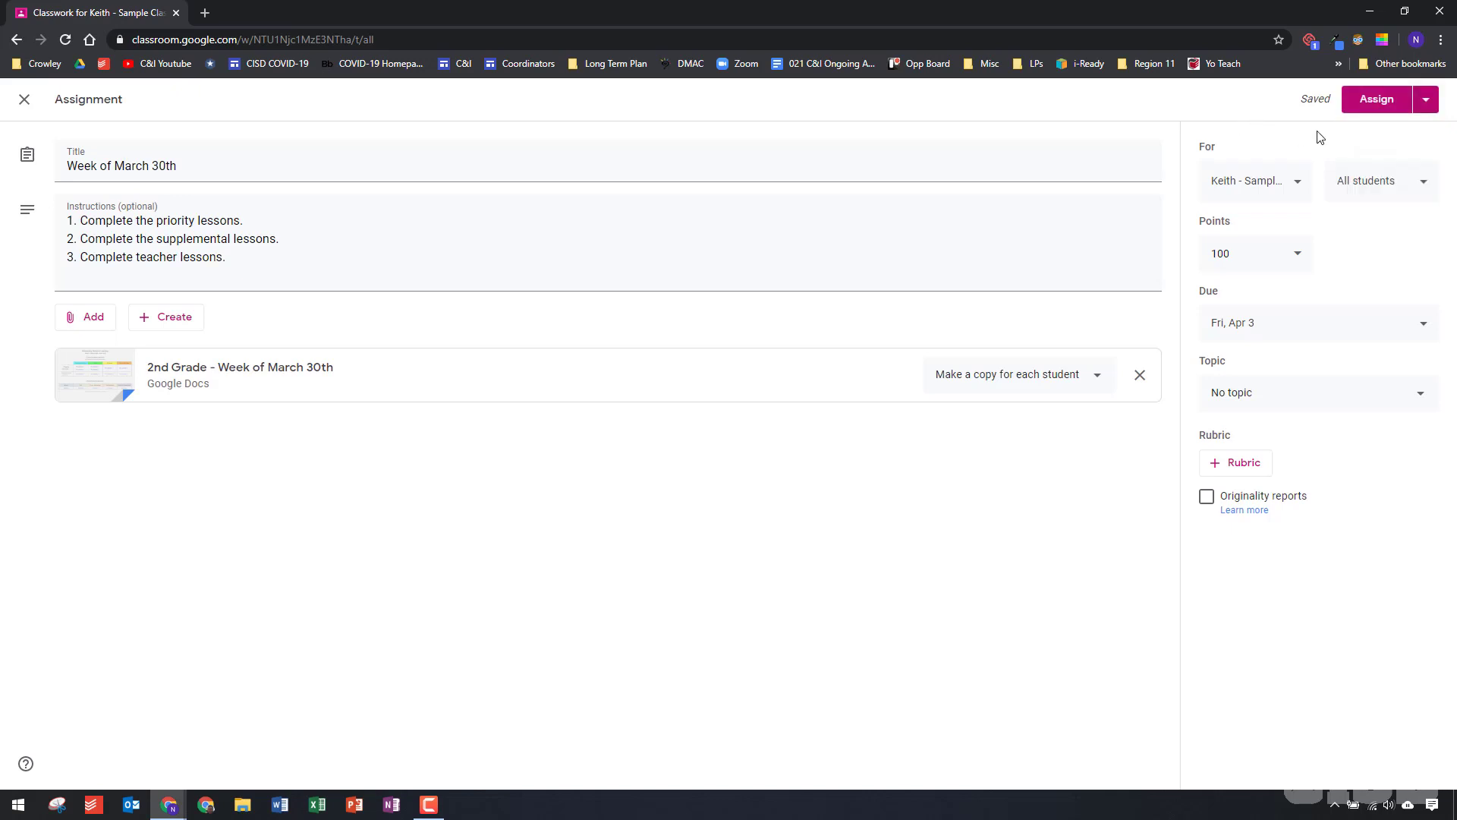
pyautogui.click(1374, 105)
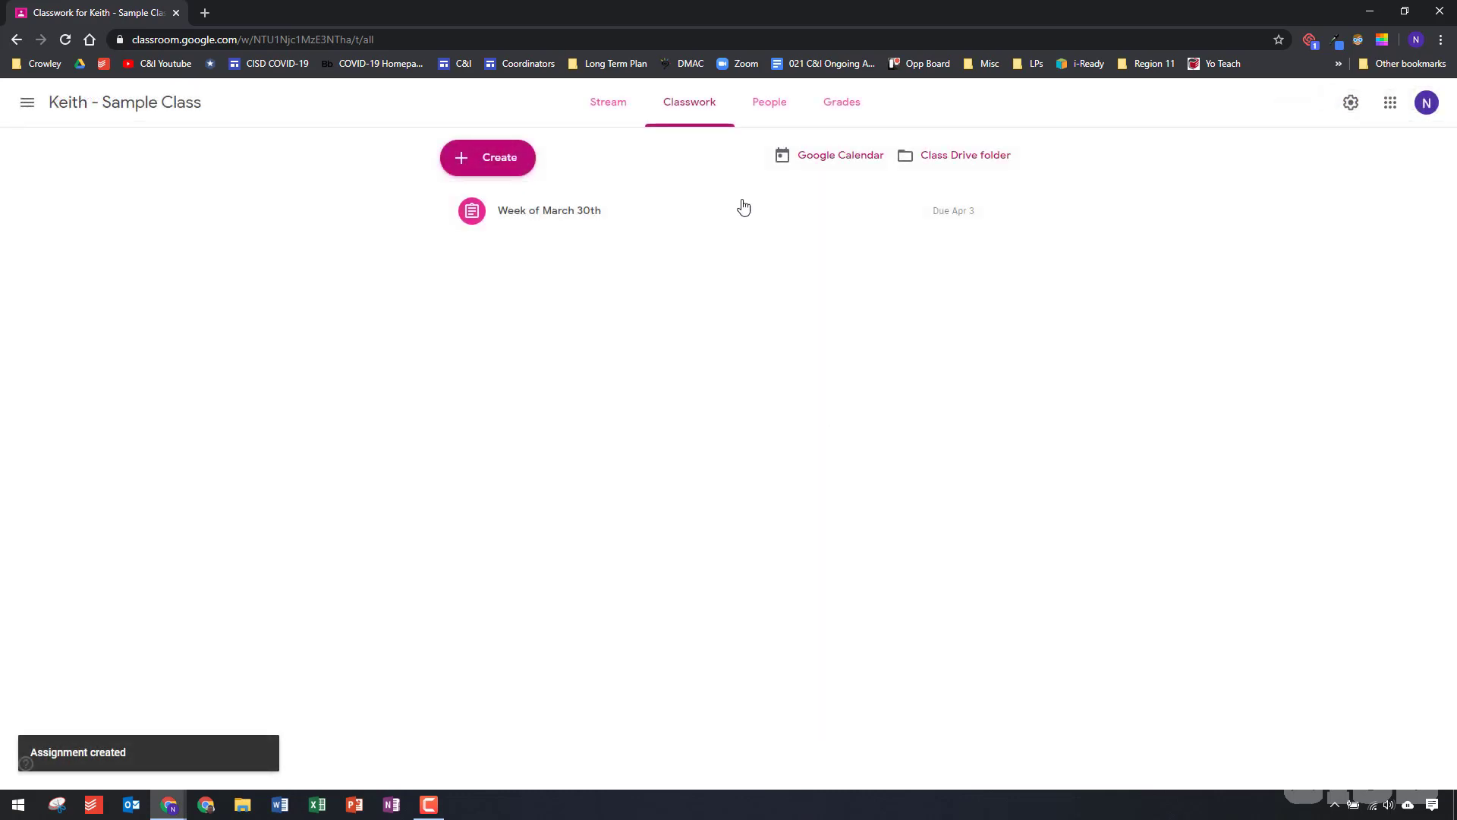
pyautogui.click(569, 215)
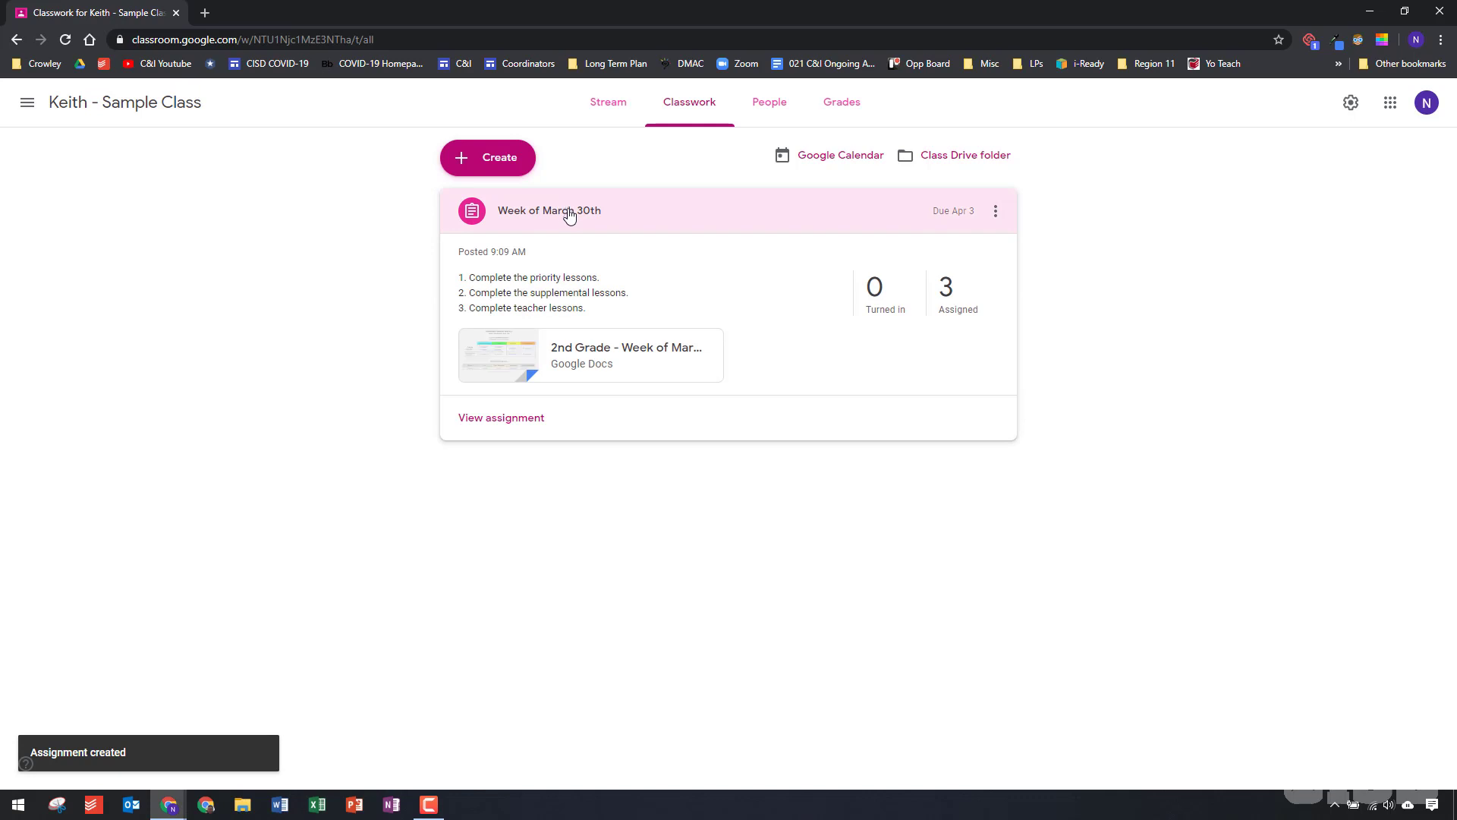